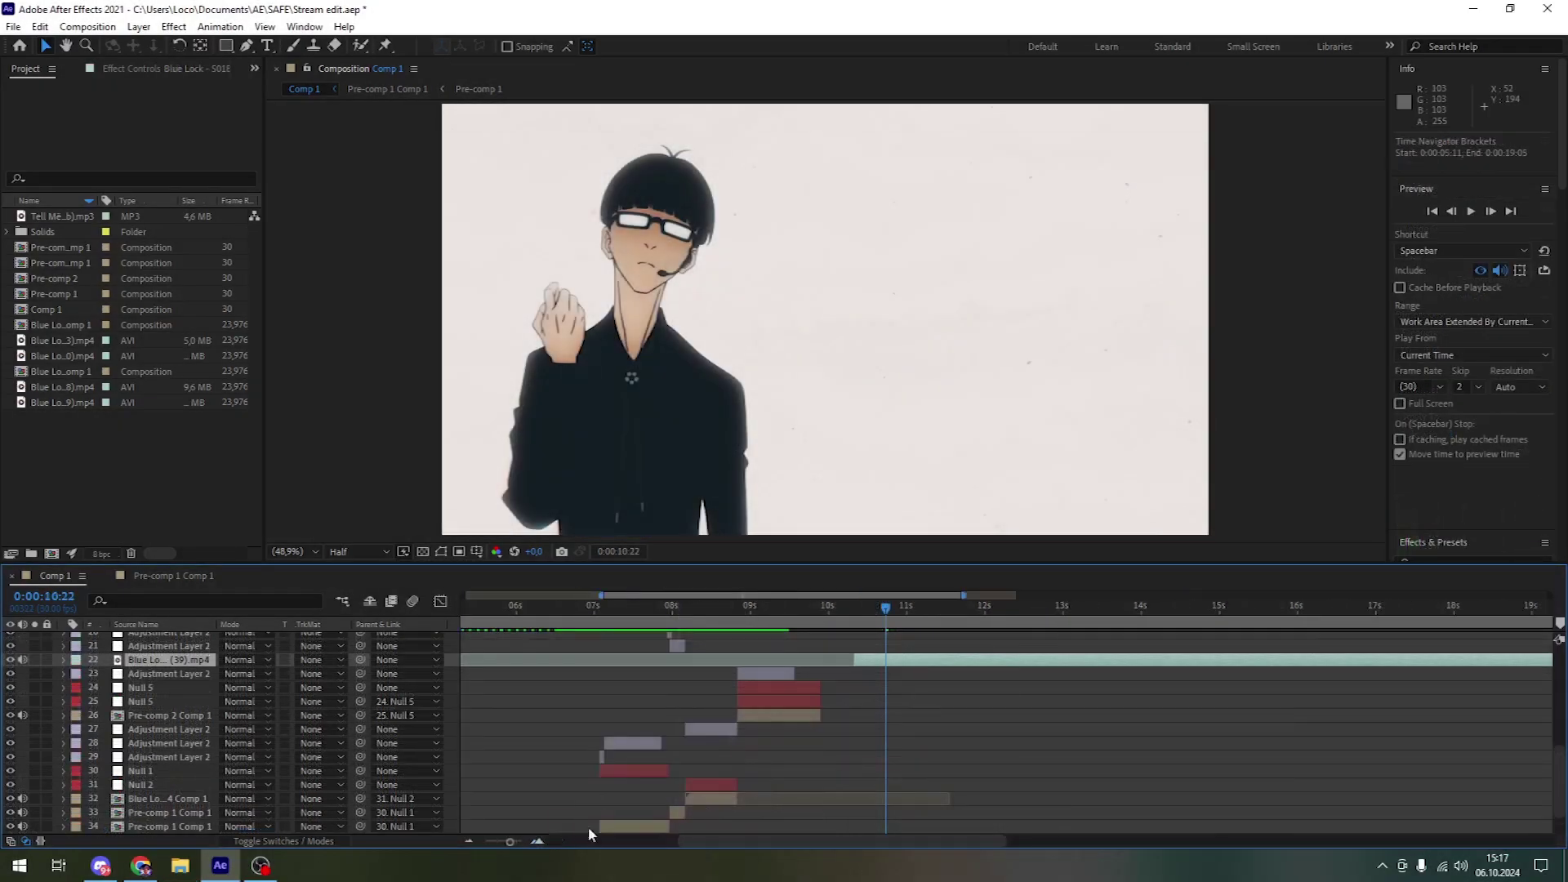
pyautogui.scroll(10, 735, 736)
# Create Adjustment Layer 4 at 10:10 above the glasses-character clip in Comp 1.
pyautogui.click(1036, 713)
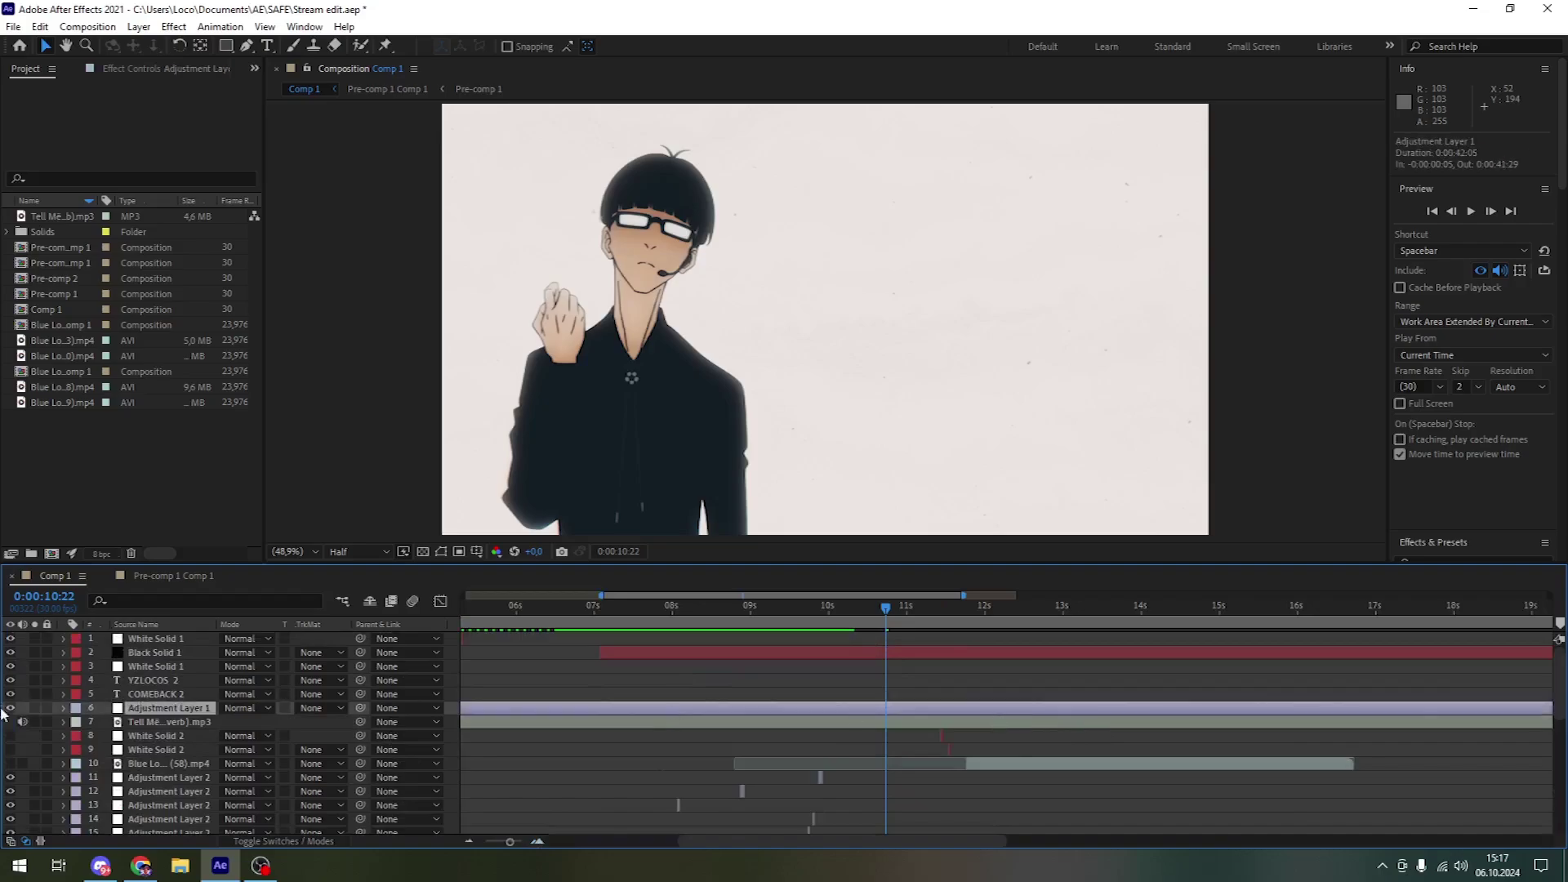
pyautogui.click(10, 709)
pyautogui.scroll(-10, 771, 694)
pyautogui.scroll(3, 819, 762)
pyautogui.moveTo(544, 845); pyautogui.dragTo(536, 844)
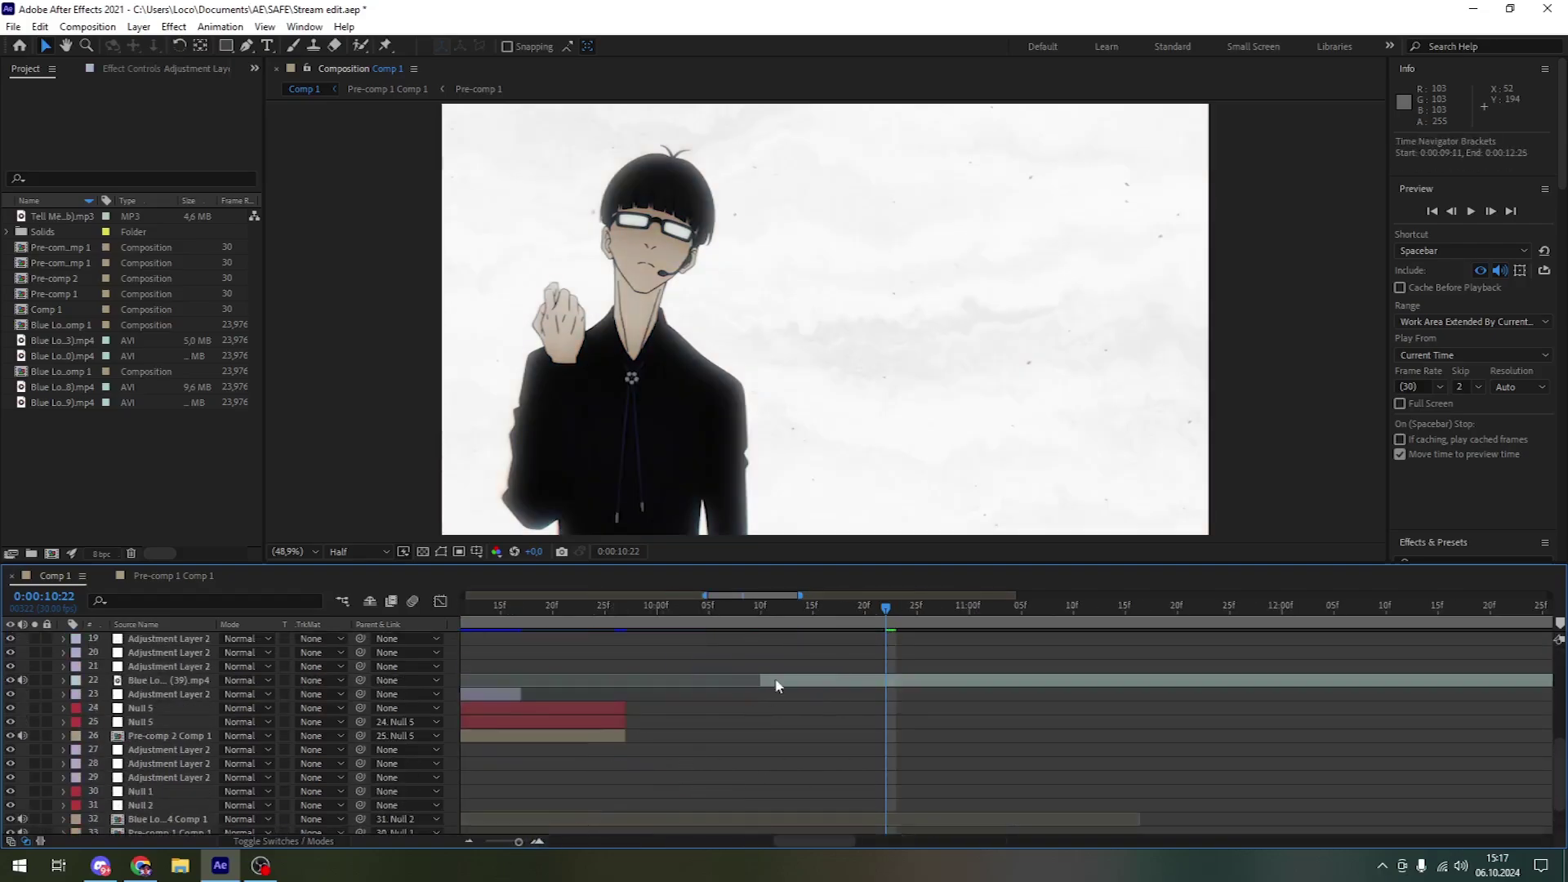
pyautogui.click(760, 606)
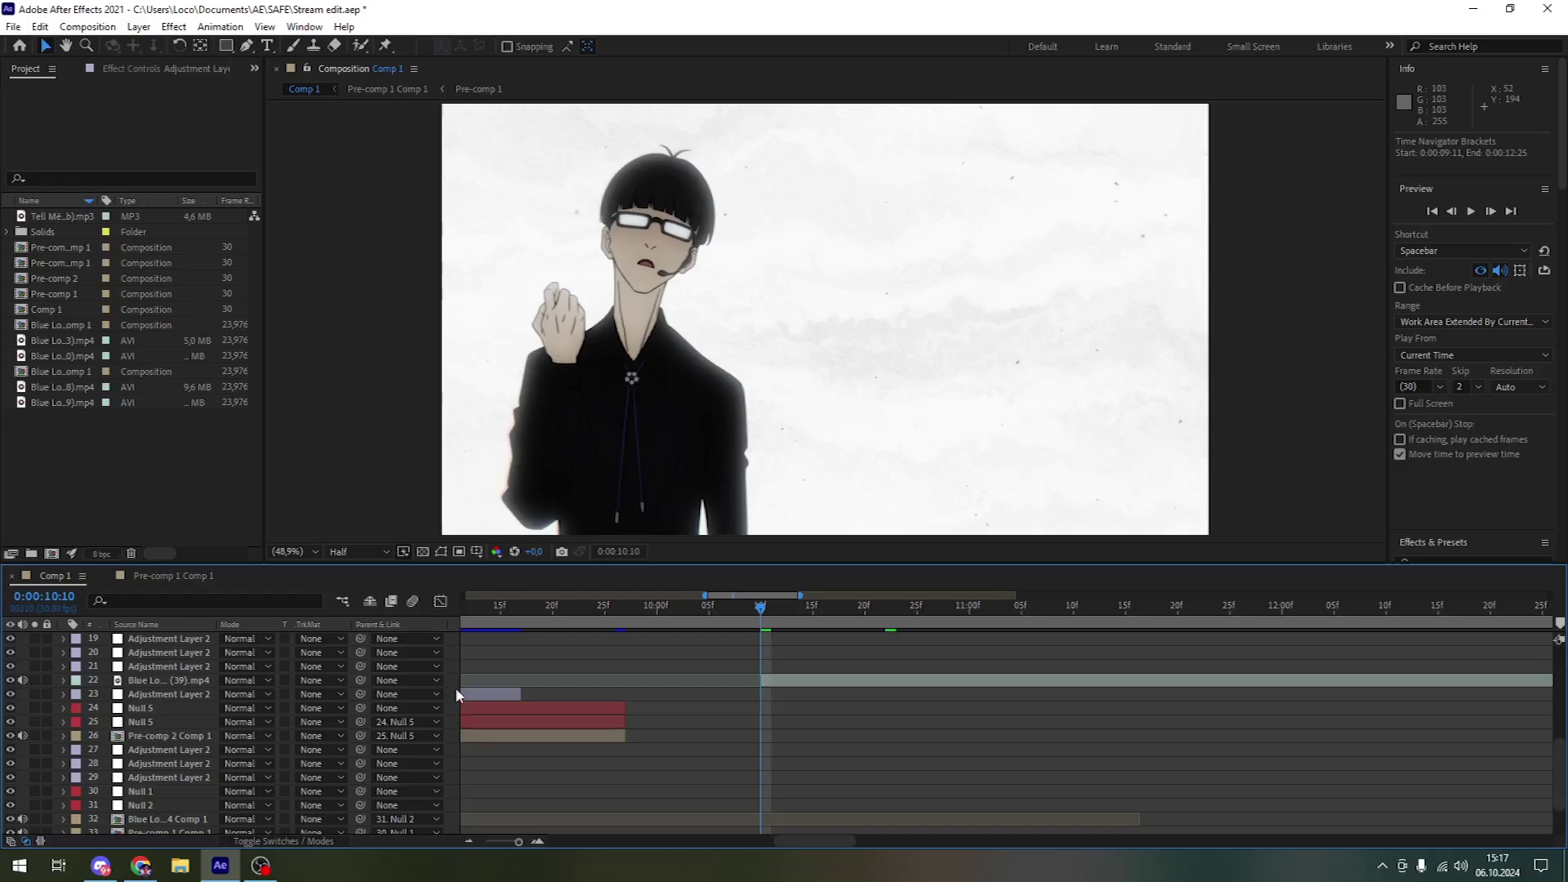
pyautogui.rightClick(455, 690)
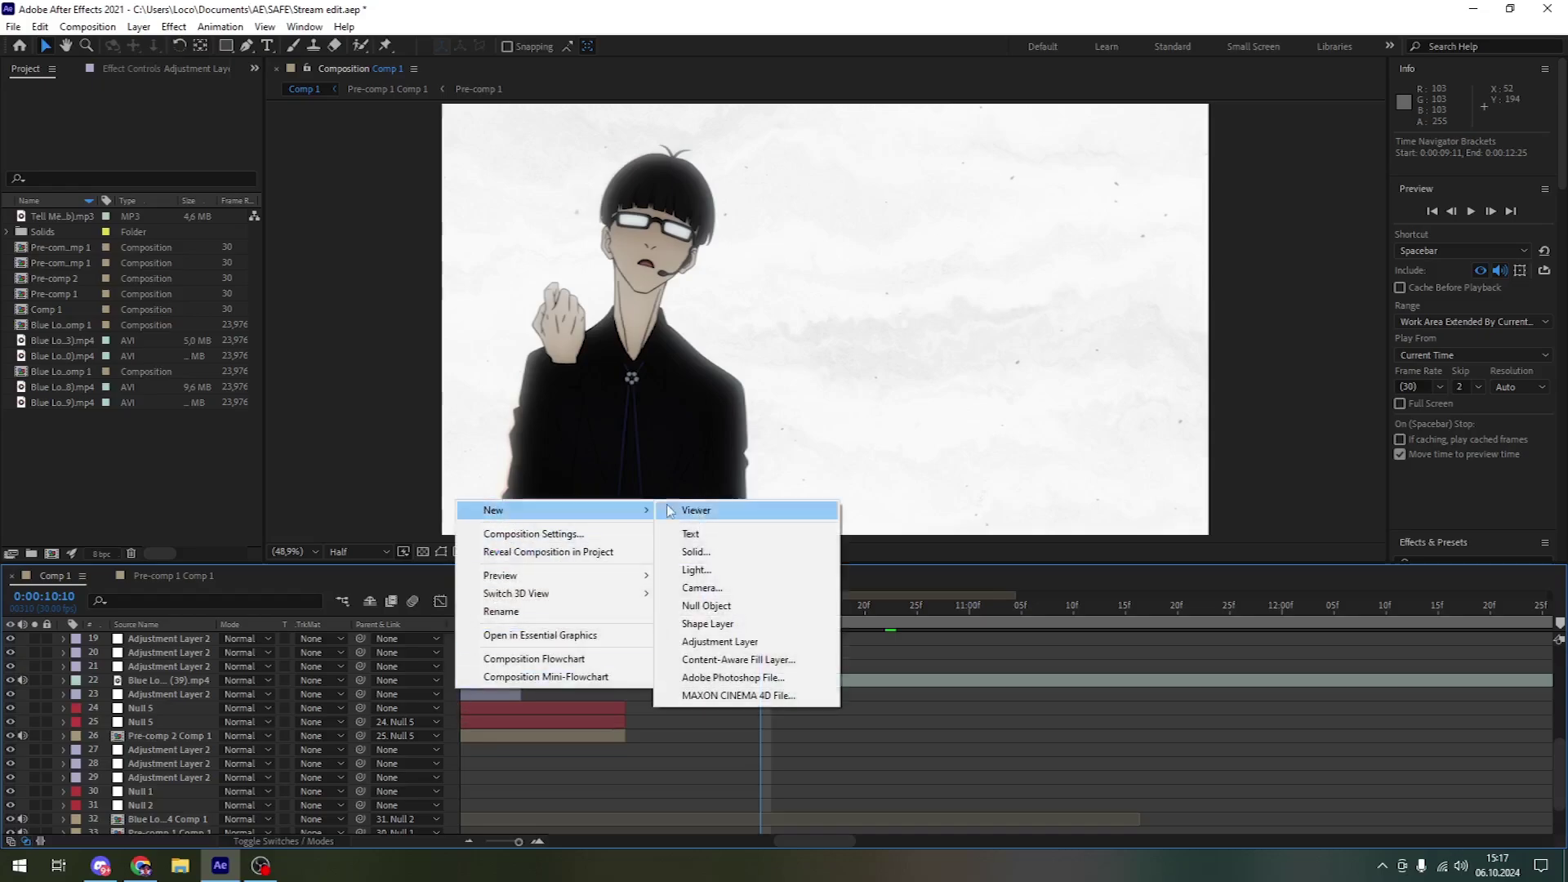
pyautogui.moveTo(552, 510)
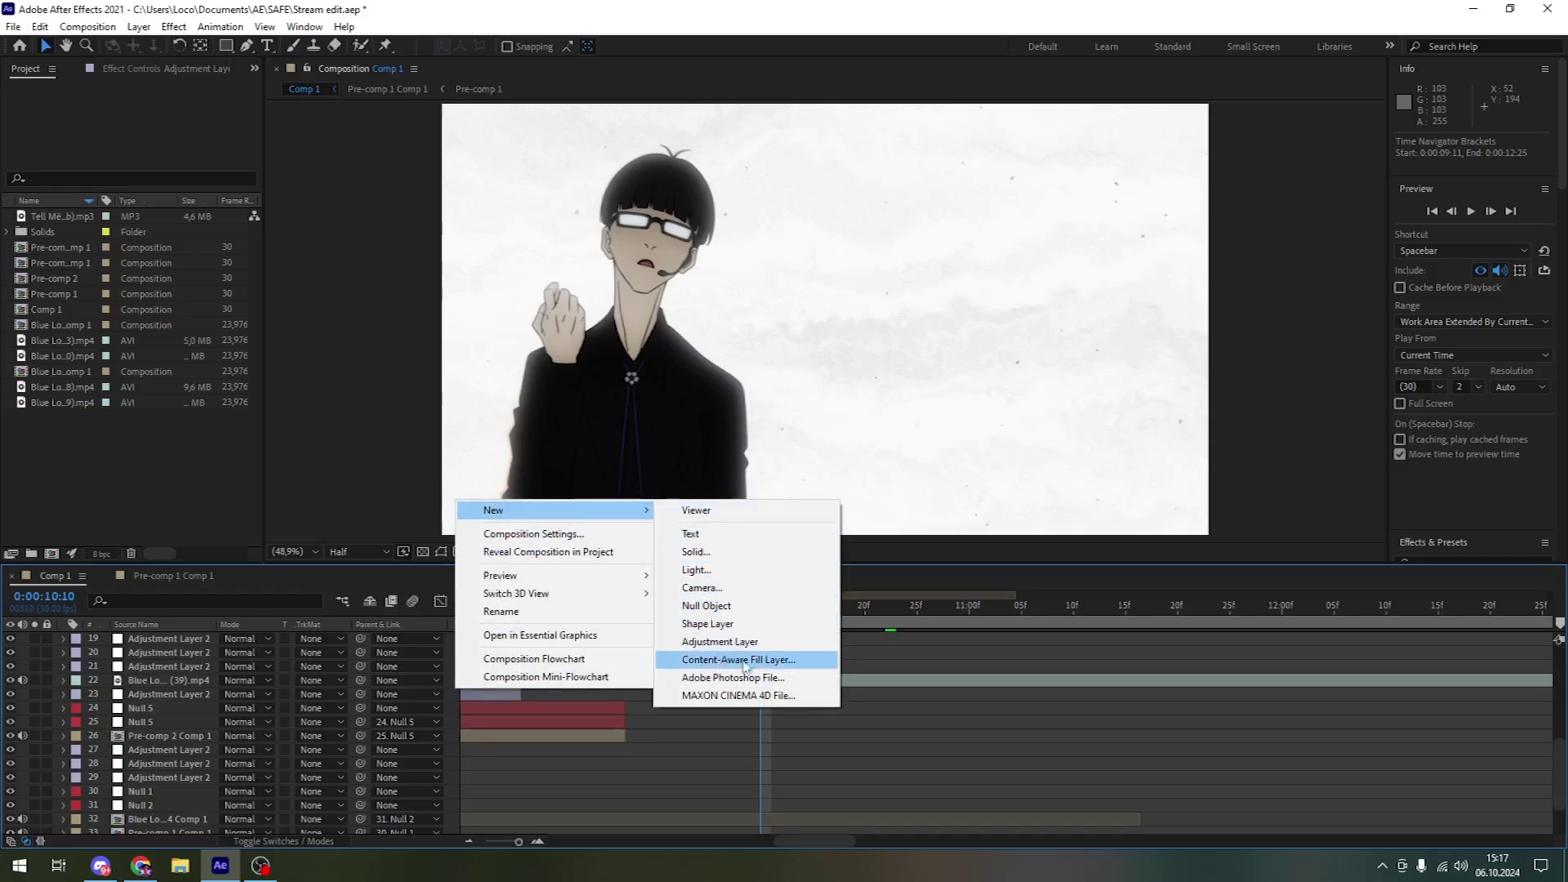
pyautogui.click(719, 641)
pyautogui.moveTo(834, 641); pyautogui.dragTo(745, 698)
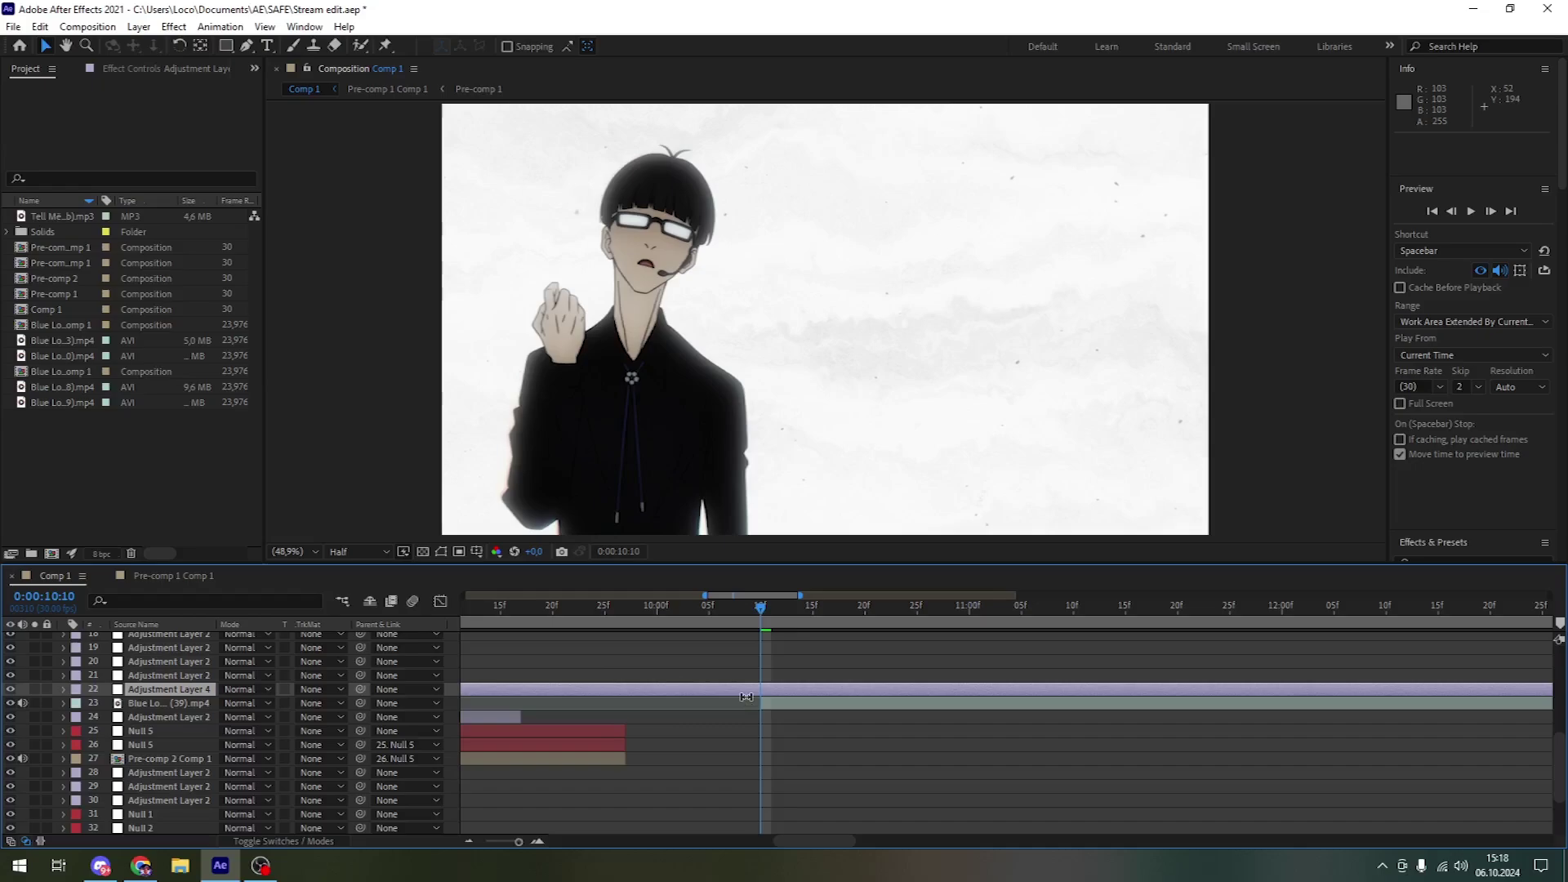
# Split Adjustment Layer 4 at 10:10 and 10:11, moving the leftover piece right.
pyautogui.hotkey('ctrl', 'shift', 'd')
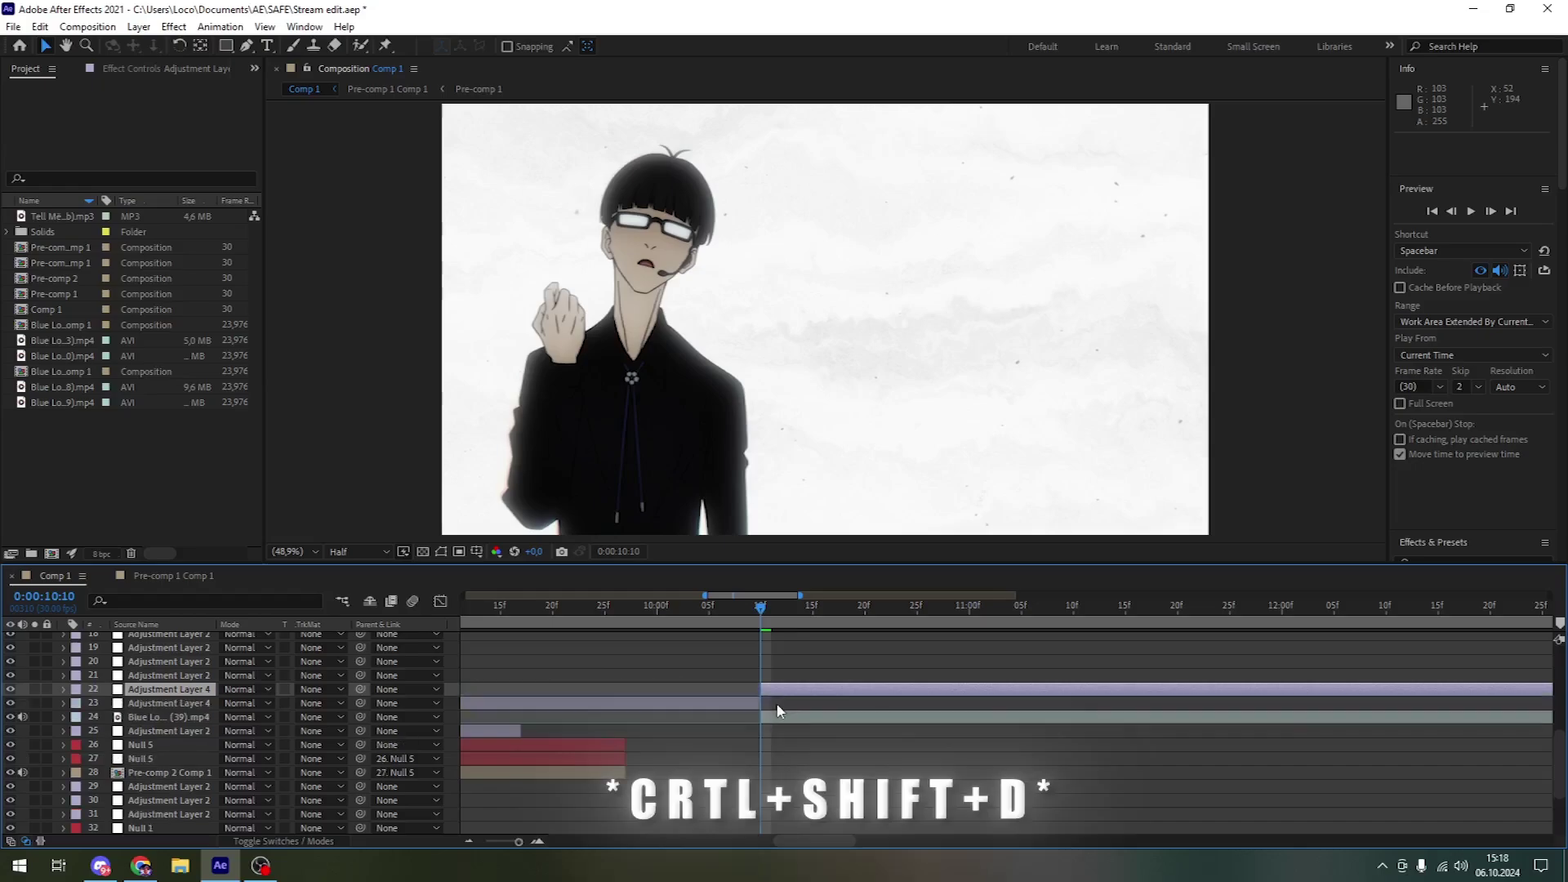
pyautogui.moveTo(519, 843); pyautogui.dragTo(538, 843)
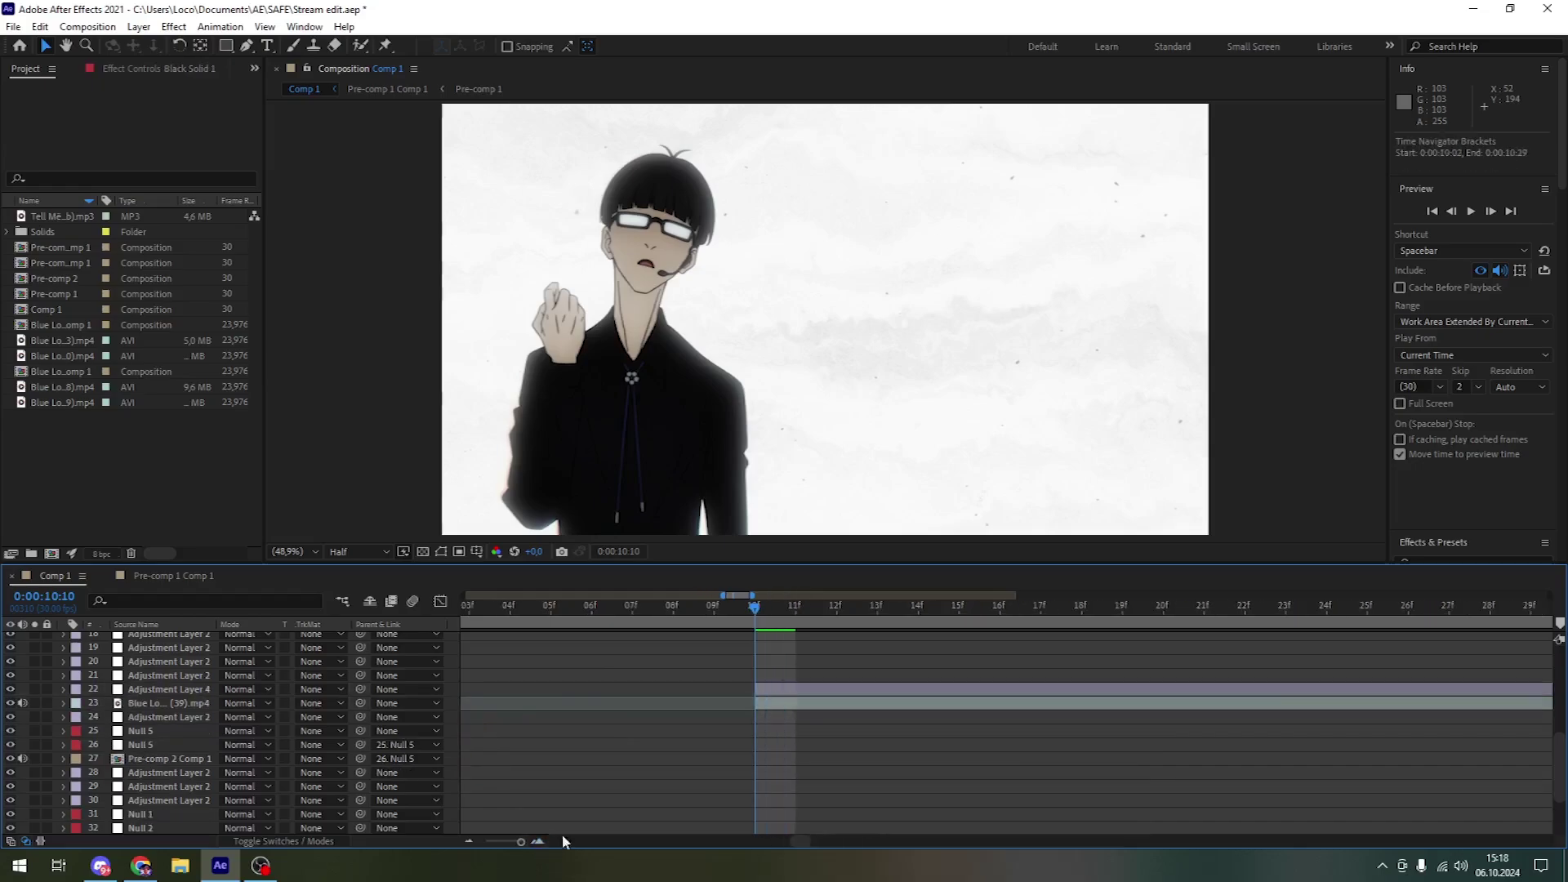
pyautogui.press('pagedown')
pyautogui.click(804, 699)
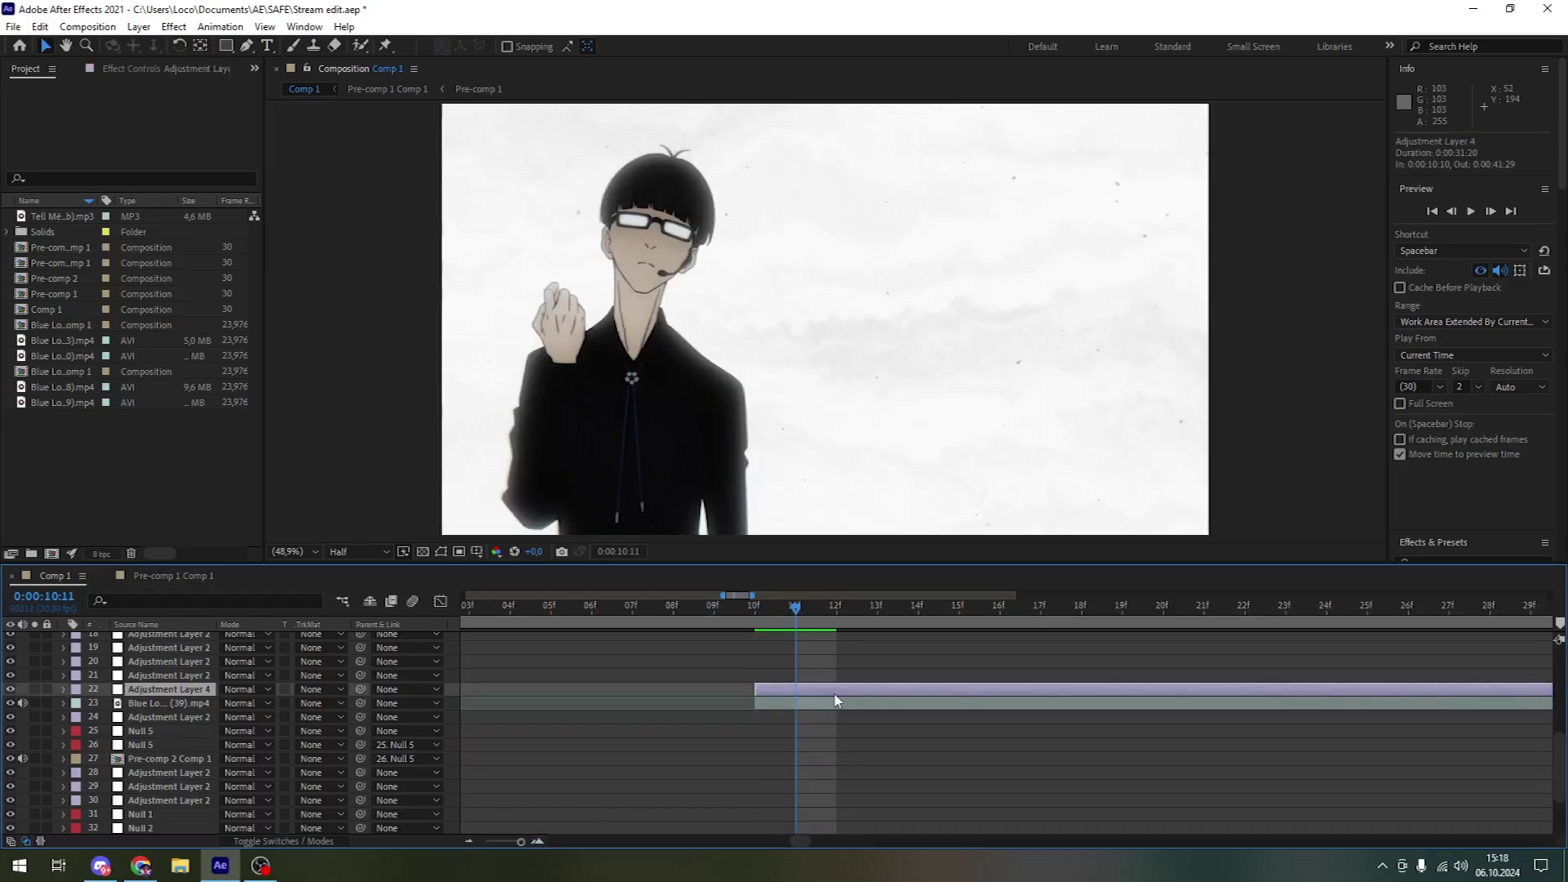
pyautogui.hotkey('ctrl', 'shift', 'd')
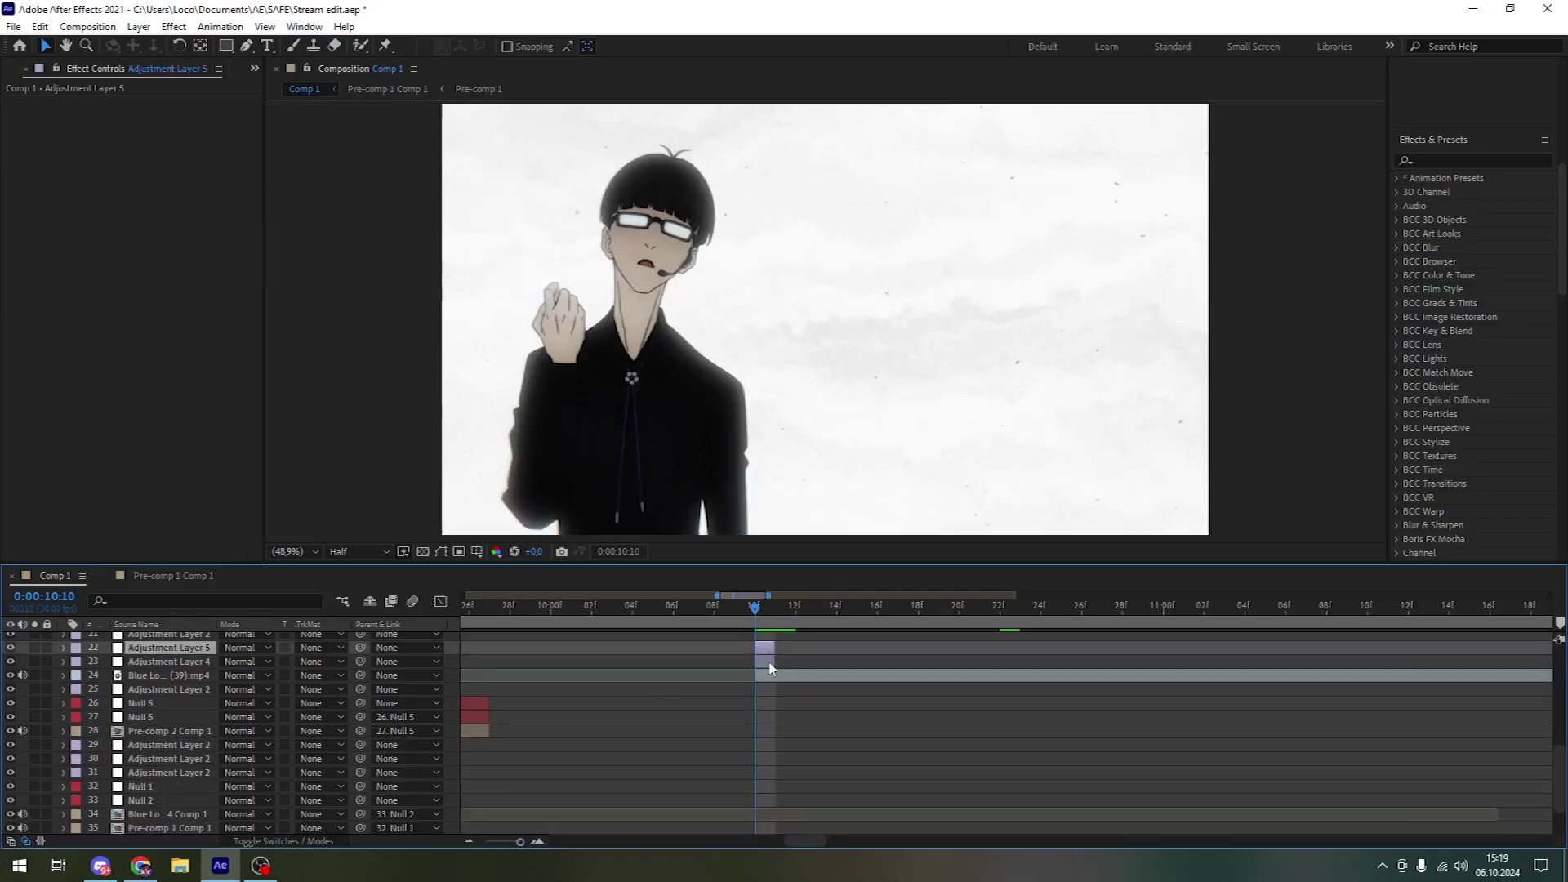
pyautogui.moveTo(766, 648); pyautogui.dragTo(825, 648)
# Apply the Color Correction Tint effect to Adjustment Layer 4, making 10:10 grayscale.
pyautogui.click(739, 663)
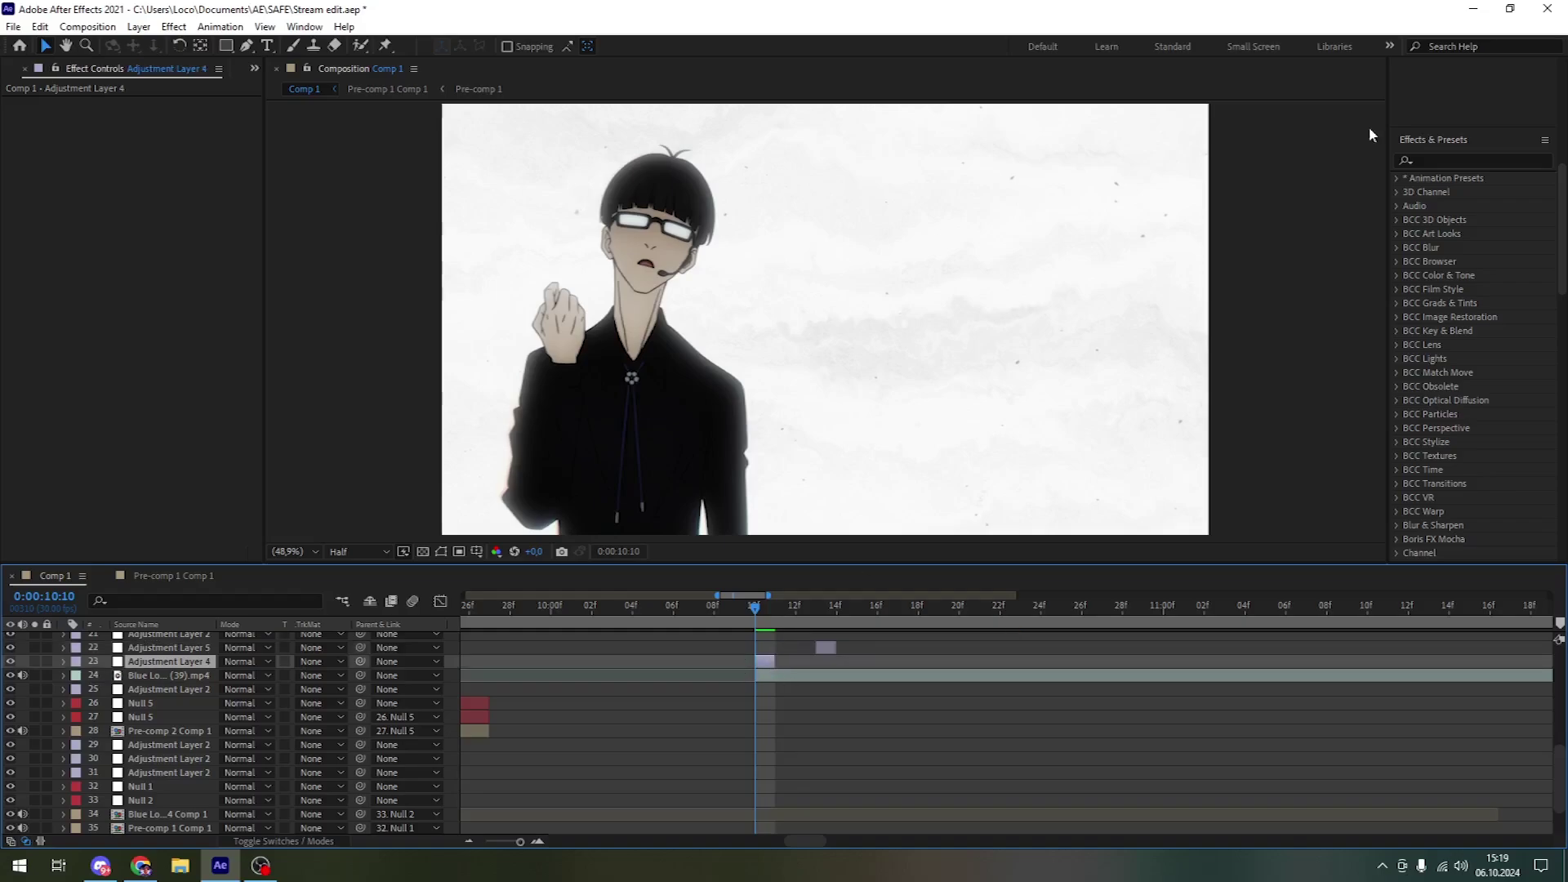
pyautogui.click(1471, 161)
pyautogui.write('tint')
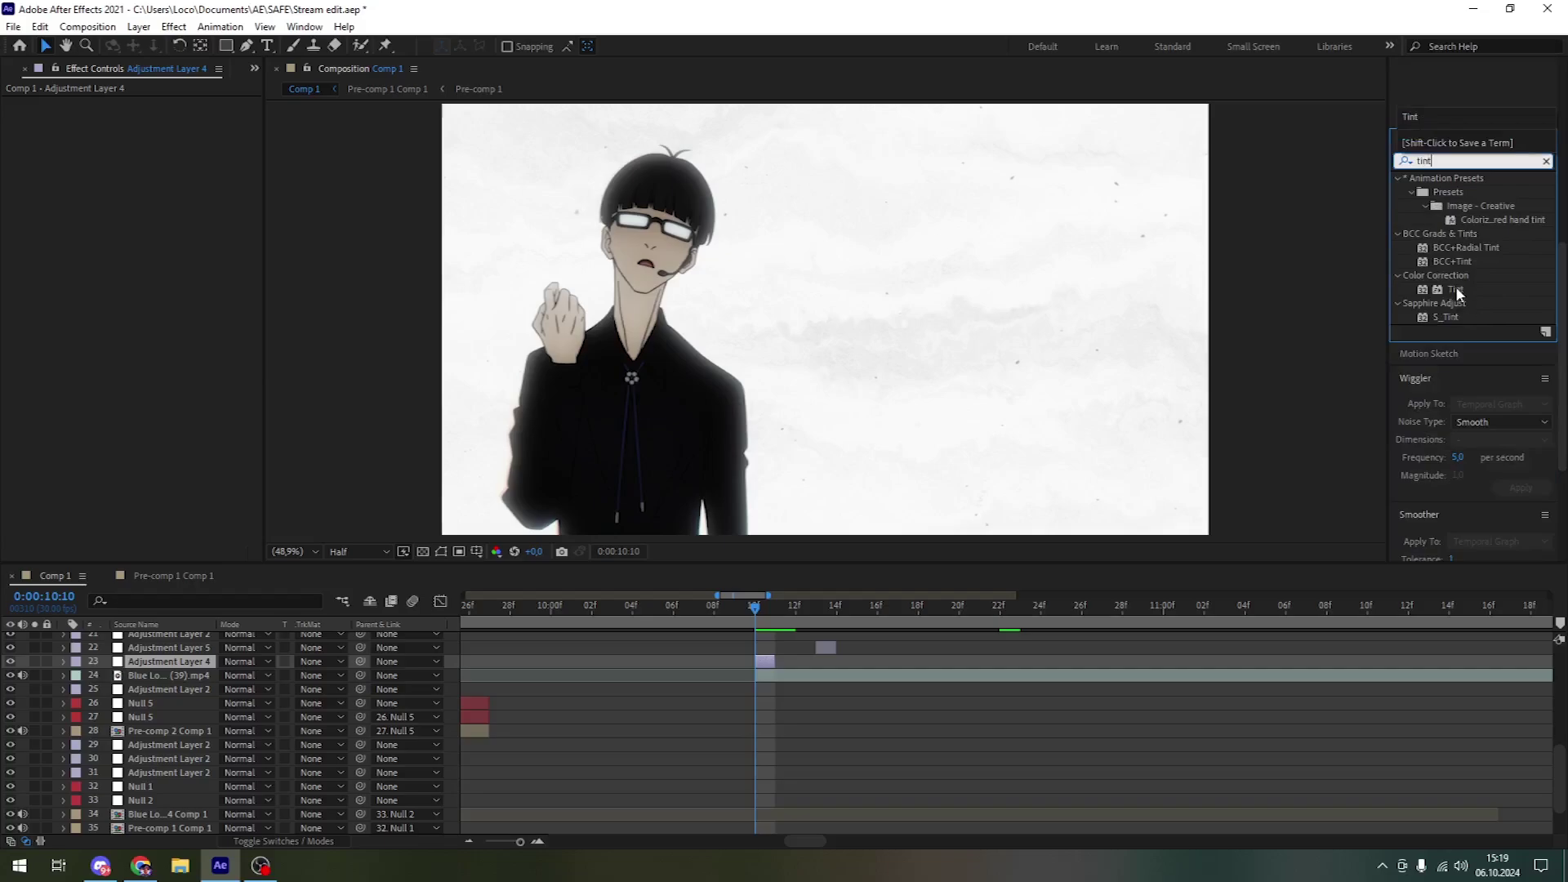
pyautogui.doubleClick(1456, 290)
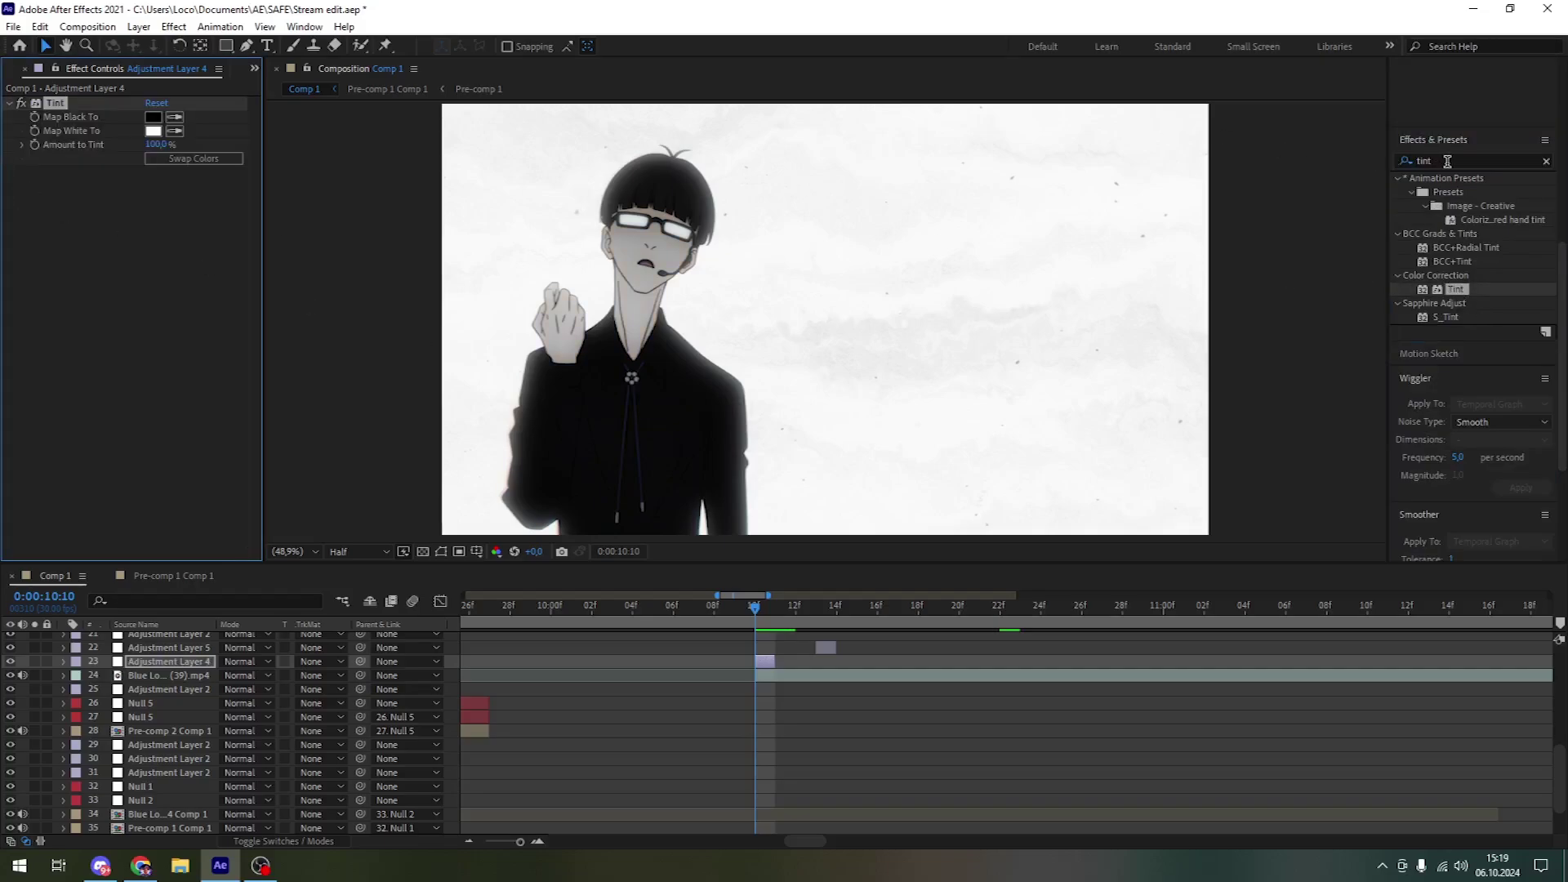
pyautogui.click(1547, 160)
pyautogui.write('s_')
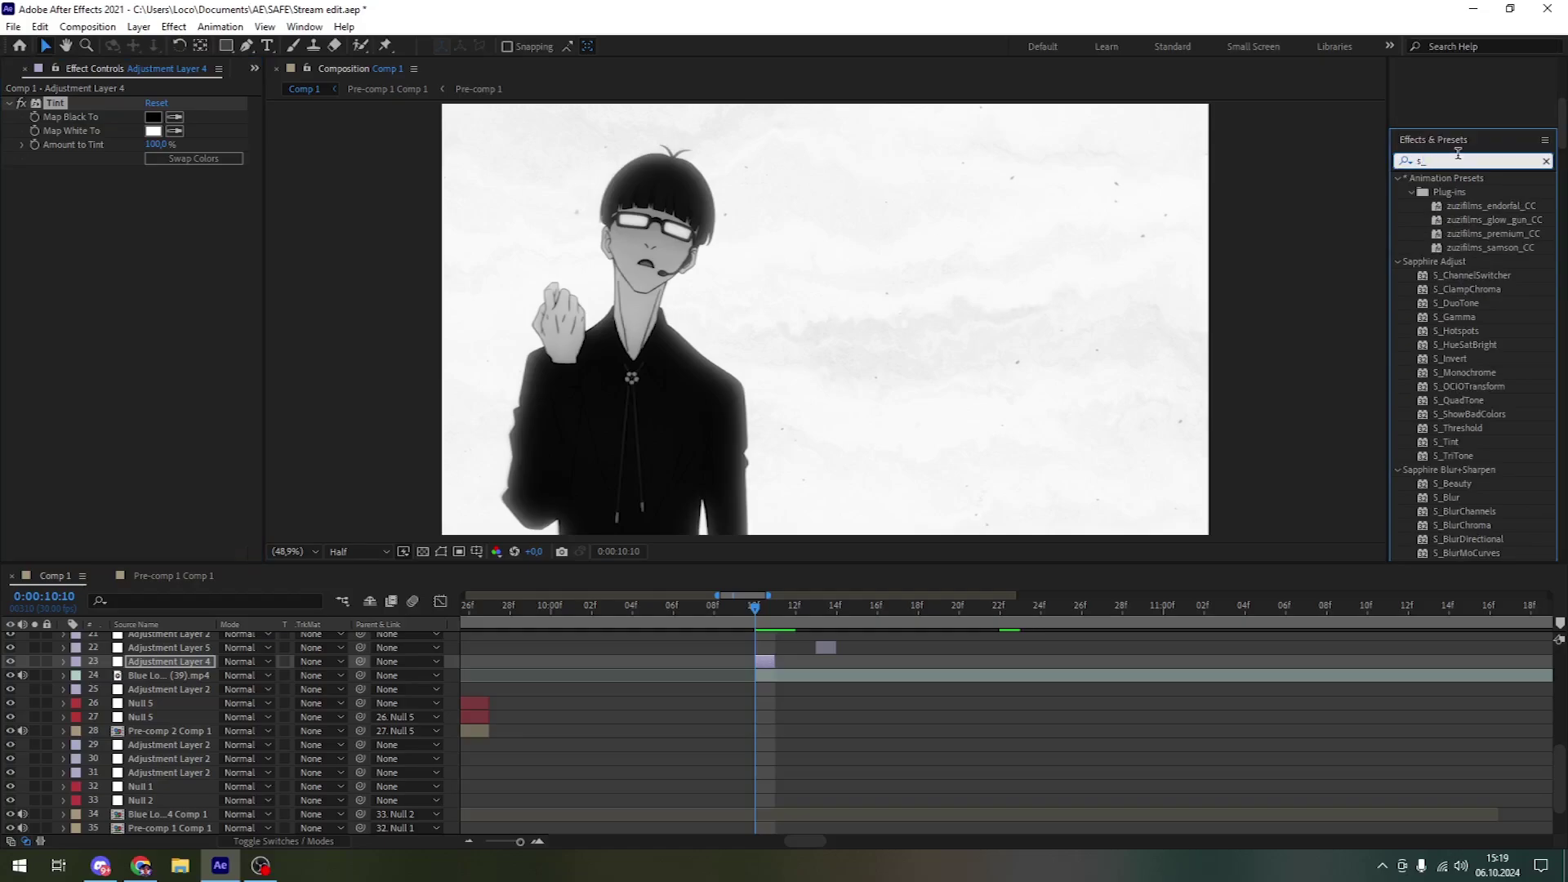
pyautogui.write('po')
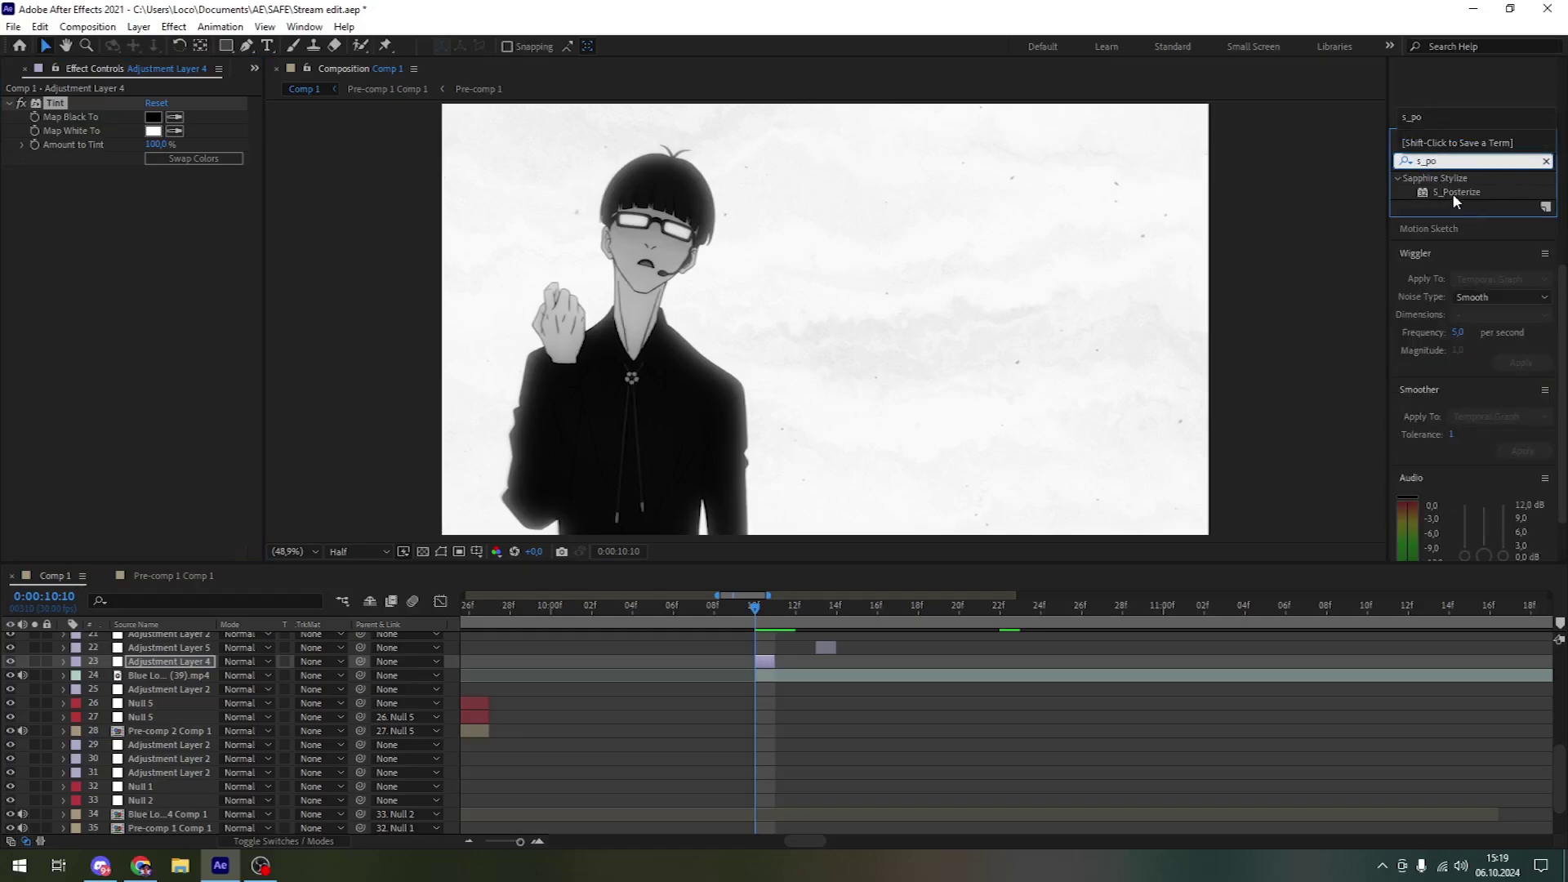
# Add Sapphire S_Posterize to Adjustment Layer 4 with Amount raised to 1.0.
pyautogui.moveTo(1457, 193); pyautogui.dragTo(760, 663)
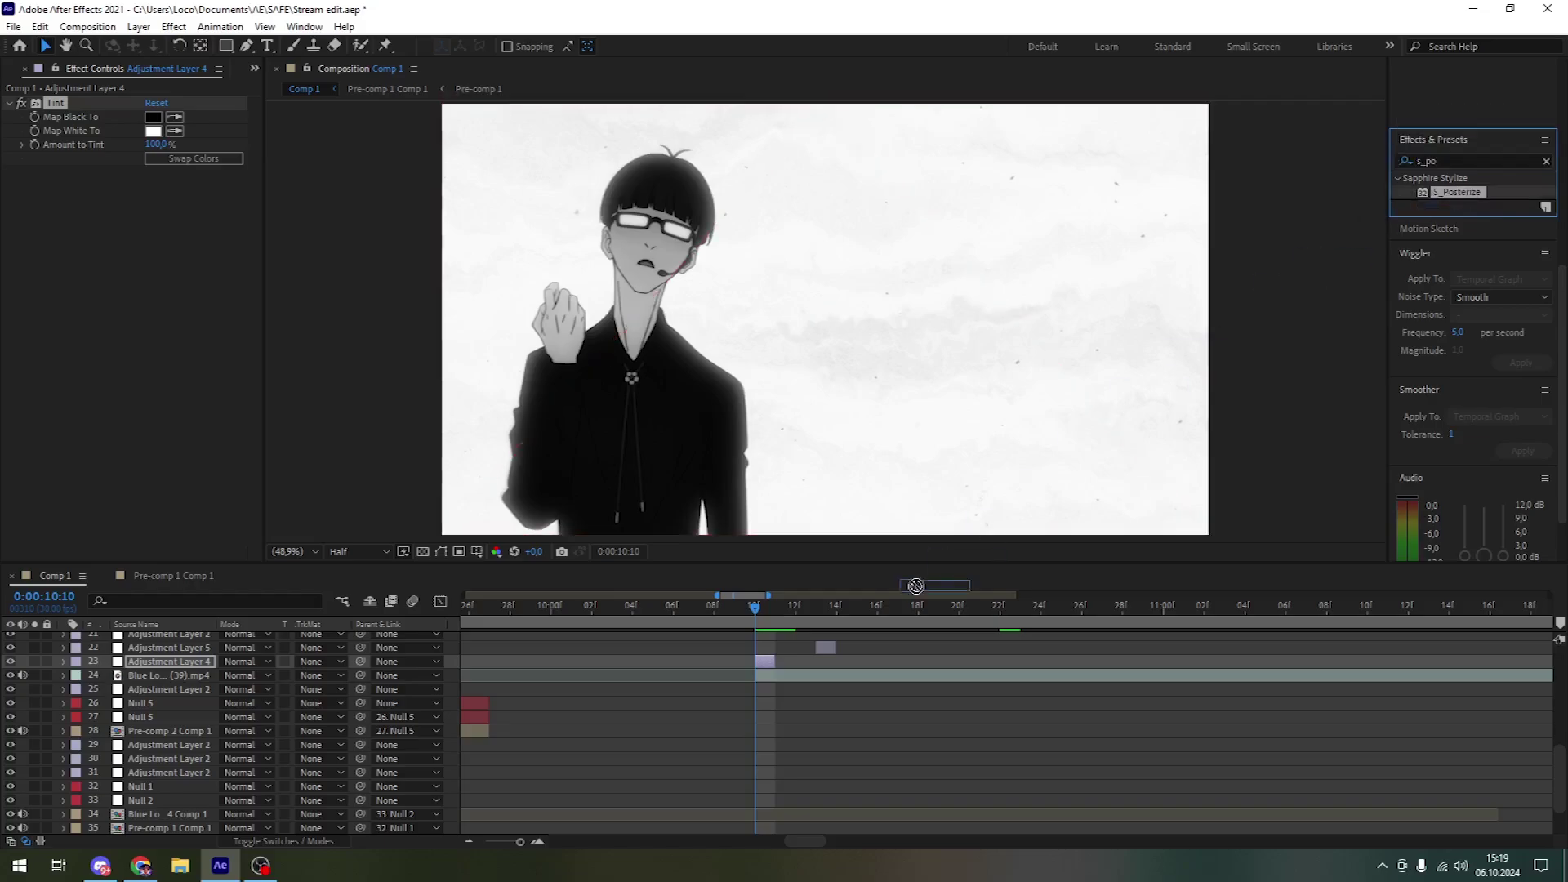
pyautogui.moveTo(157, 270); pyautogui.dragTo(217, 273)
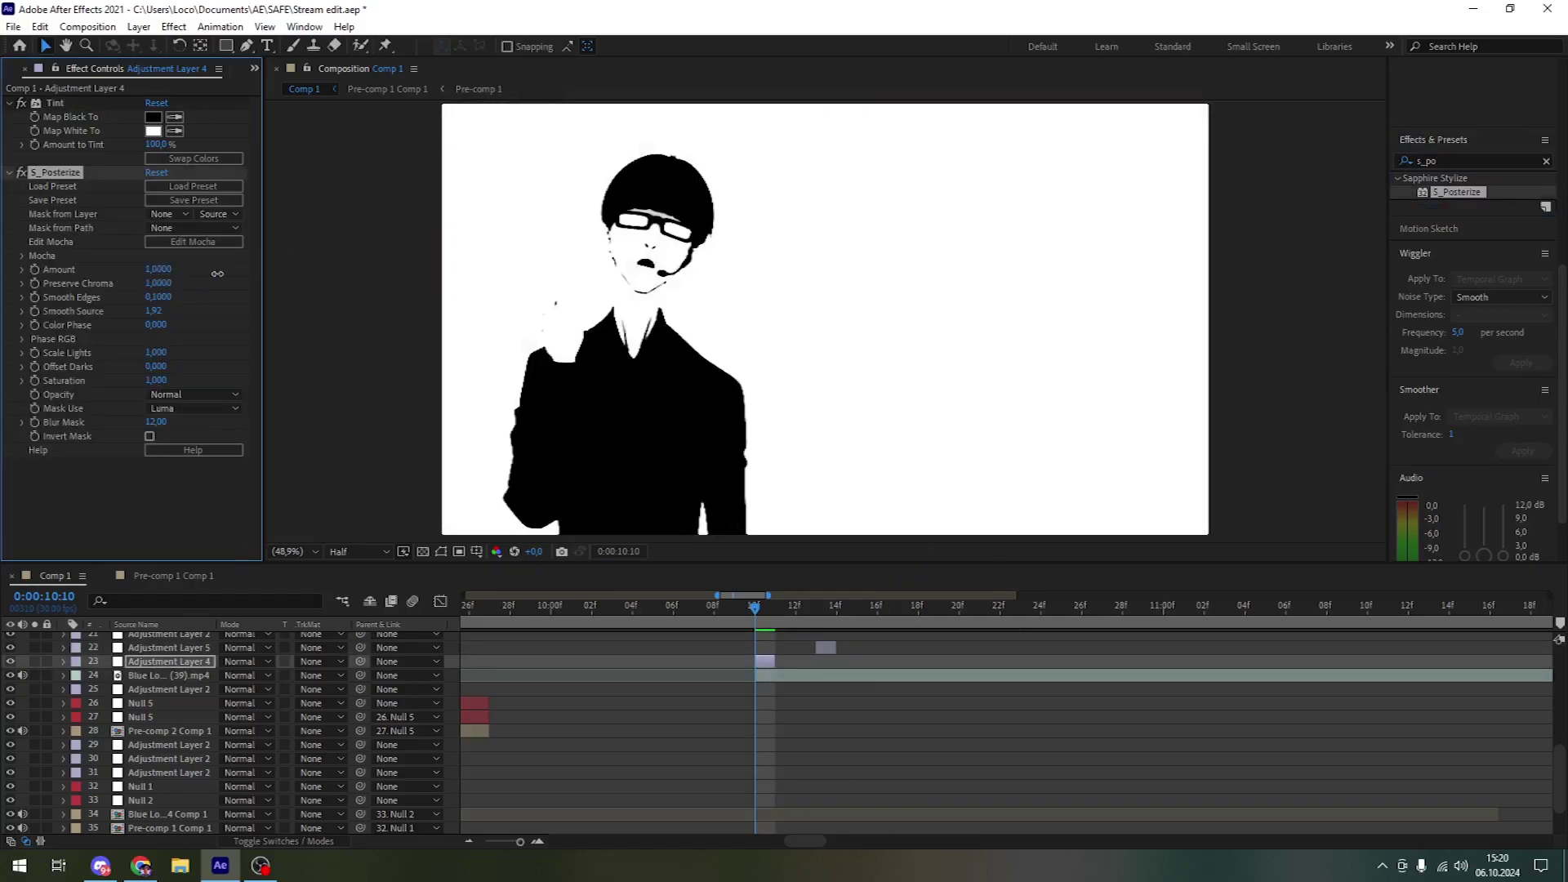
pyautogui.click(56, 103)
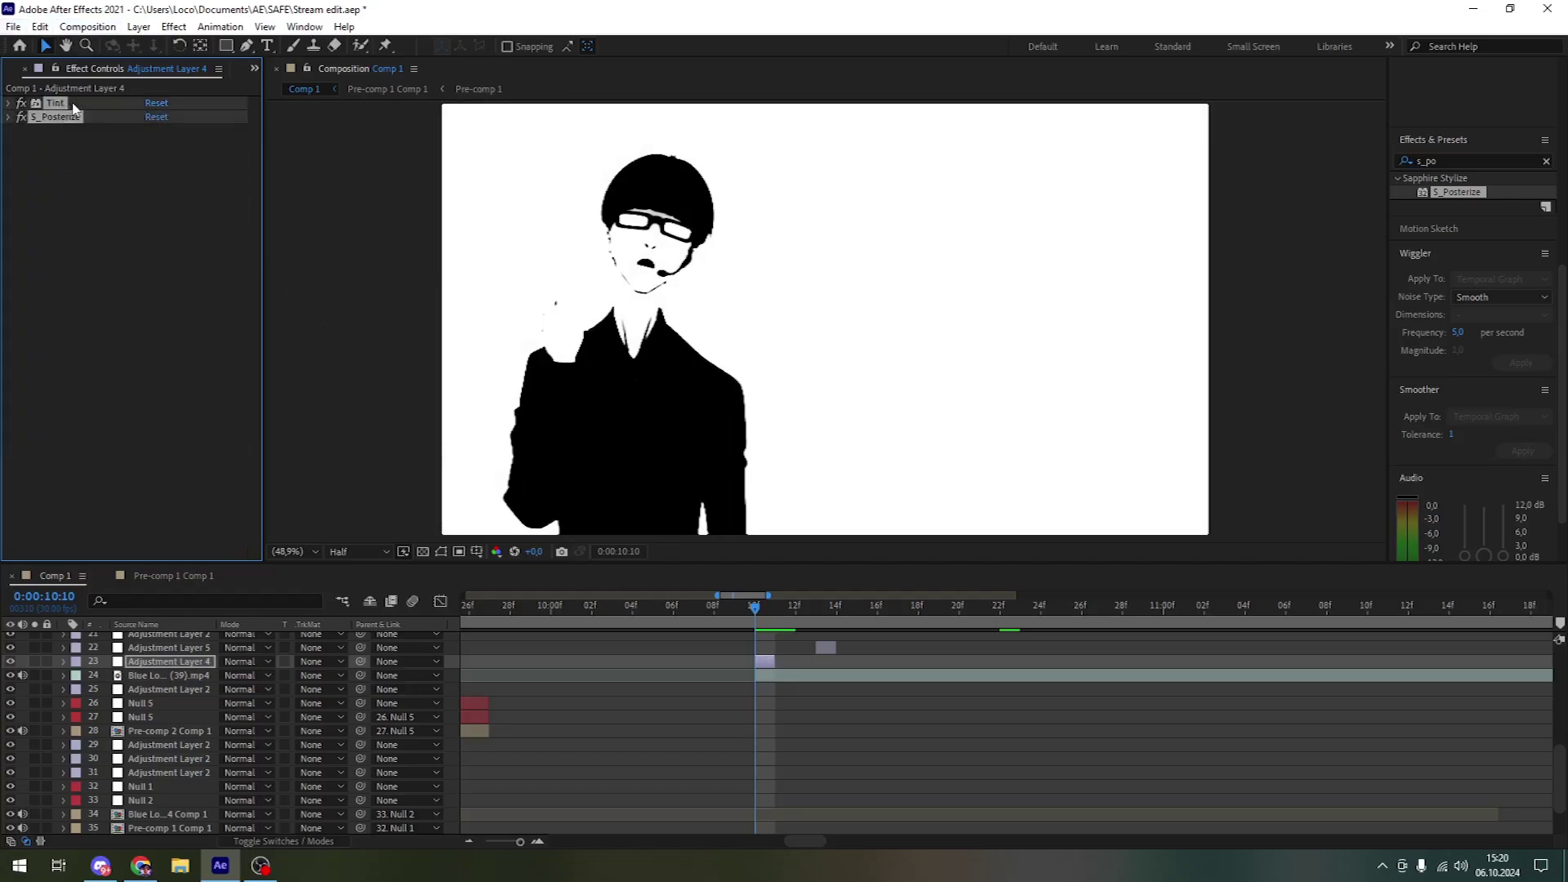
# With Adjustment Layer 5 selected, move the playhead back to the posterized 7:28 frame.
pyautogui.click(169, 647)
pyautogui.moveTo(537, 844); pyautogui.dragTo(519, 846)
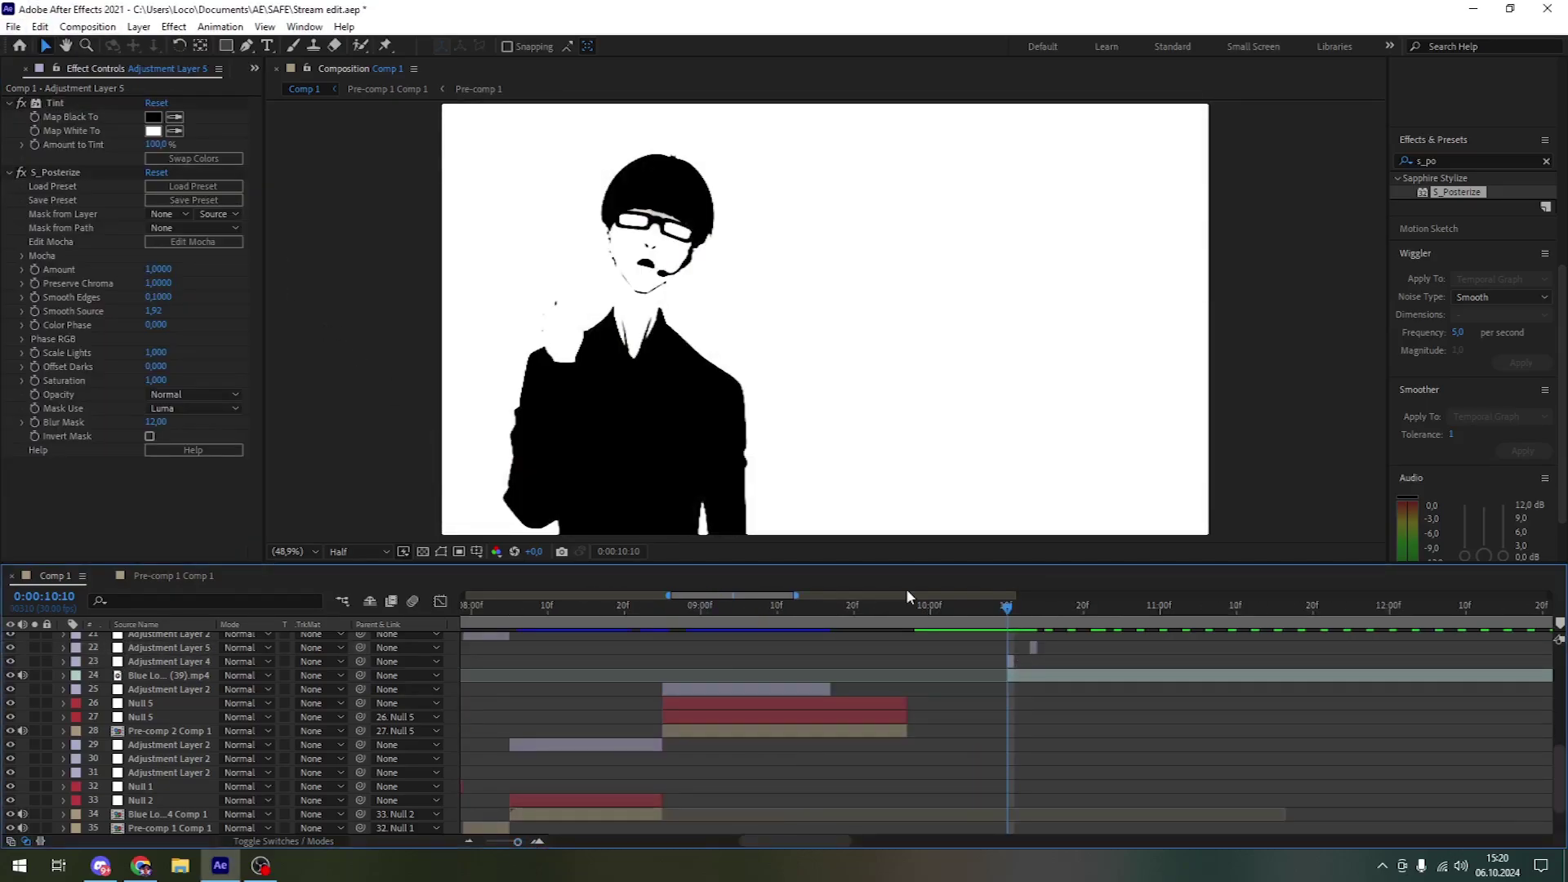
pyautogui.scroll(-3, 670, 681)
pyautogui.click(670, 681)
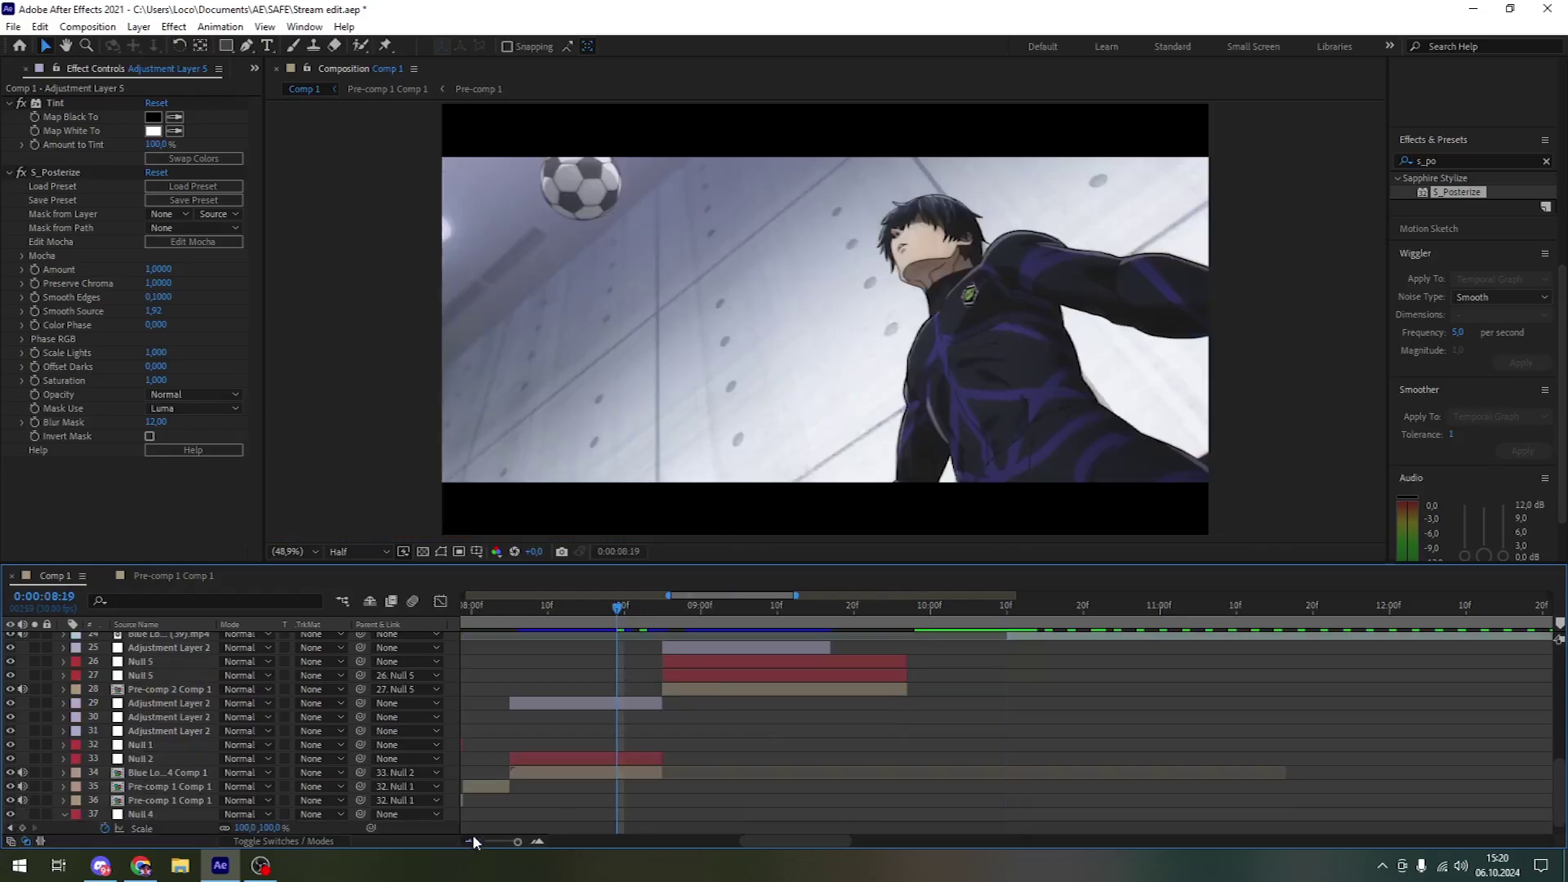
pyautogui.scroll(2, 661, 676)
pyautogui.moveTo(617, 606); pyautogui.dragTo(574, 606)
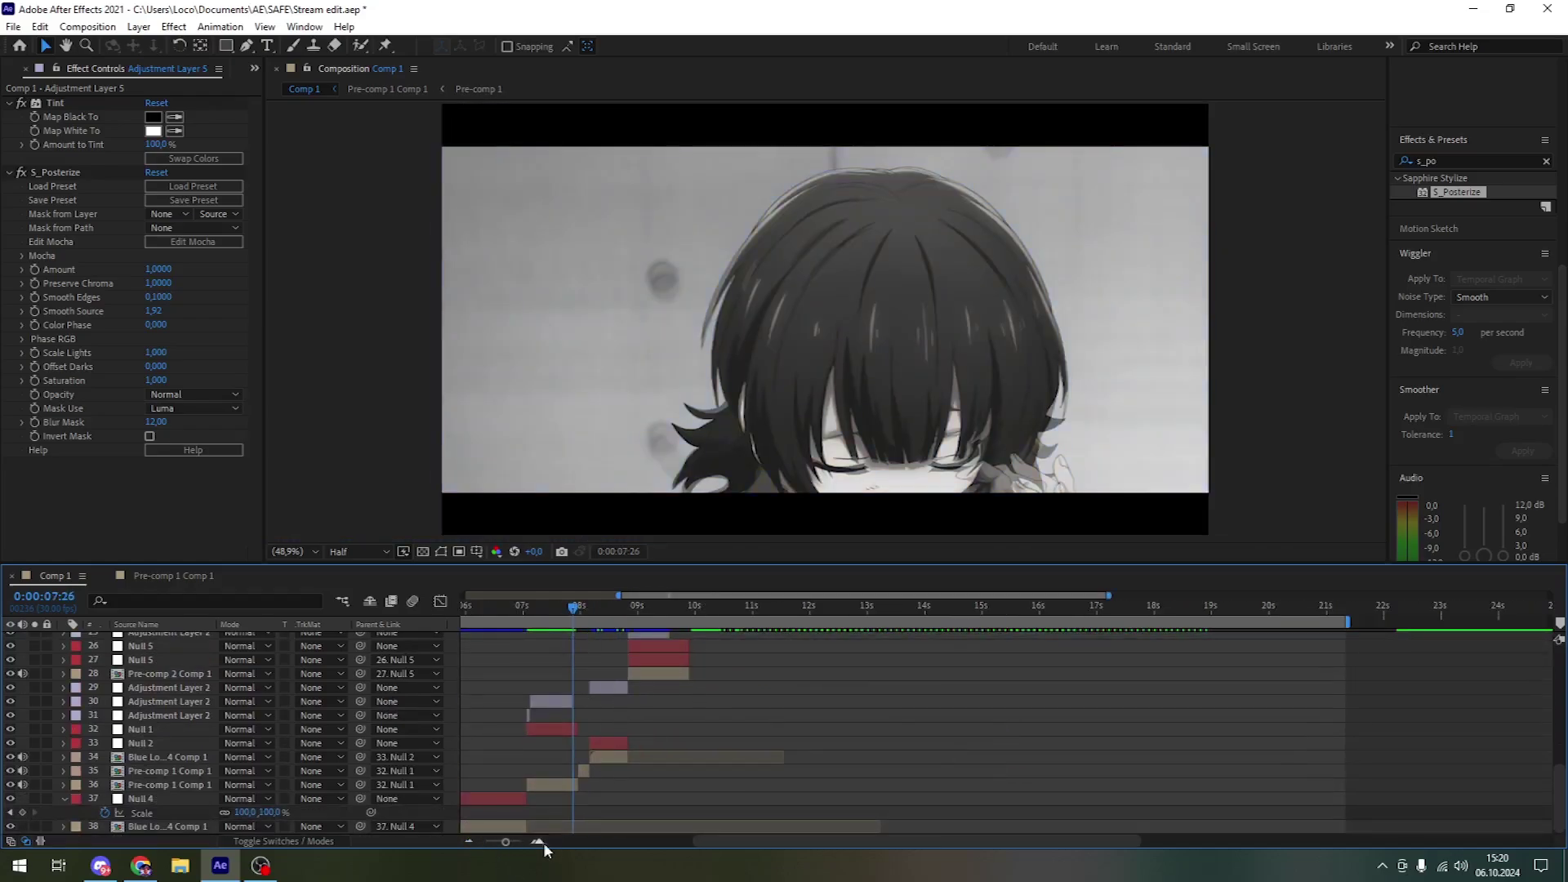
pyautogui.scroll(4, 588, 736)
pyautogui.scroll(3, 616, 686)
pyautogui.press('pagedown')
pyautogui.press('pagedown')
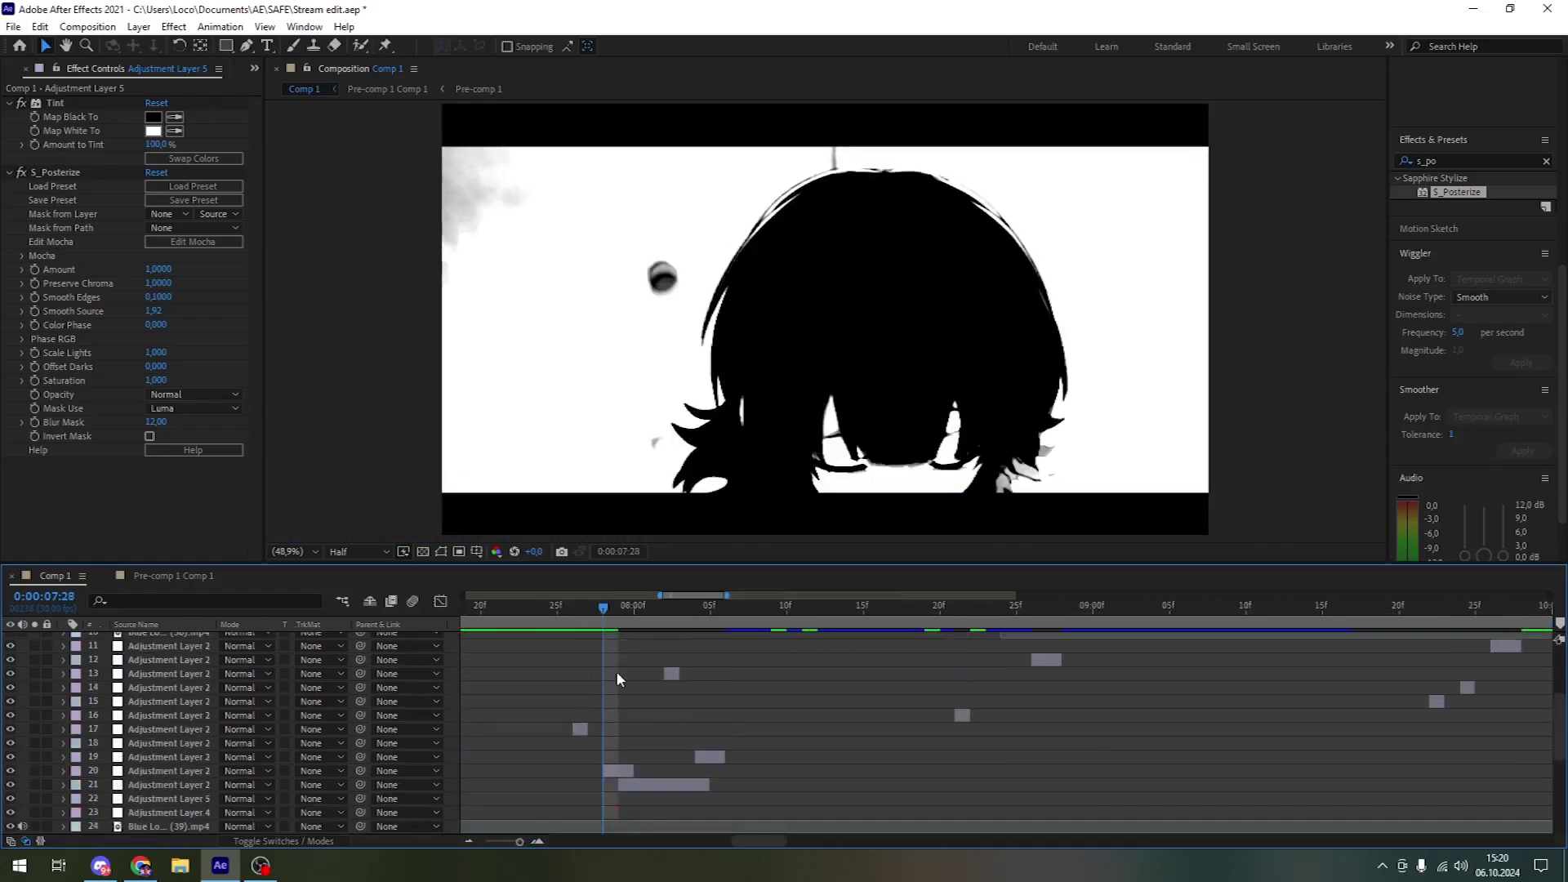
pyautogui.scroll(-5, 616, 670)
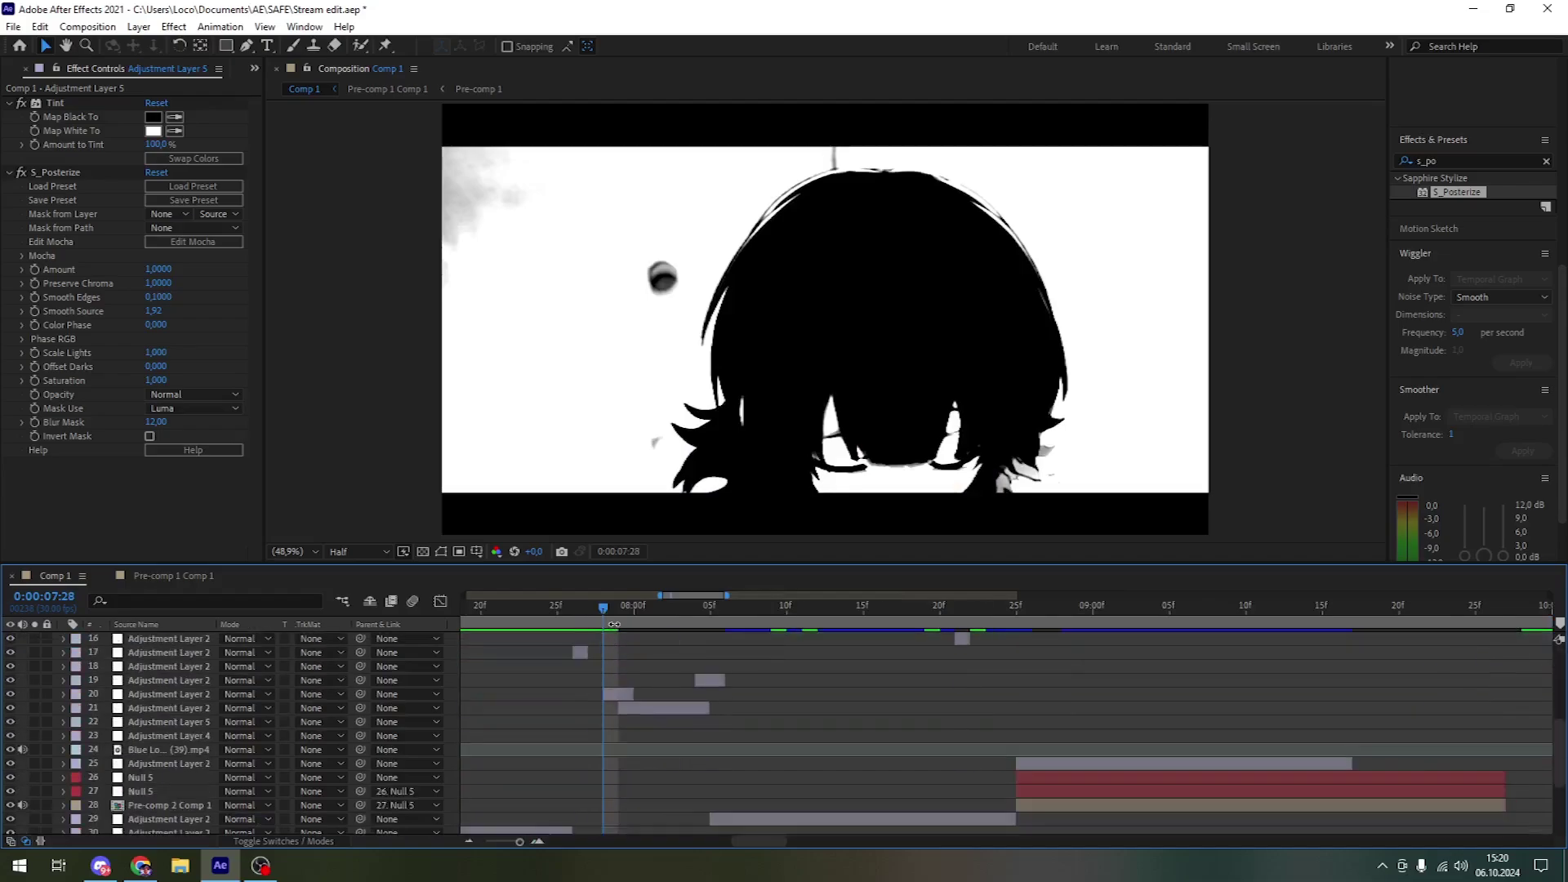